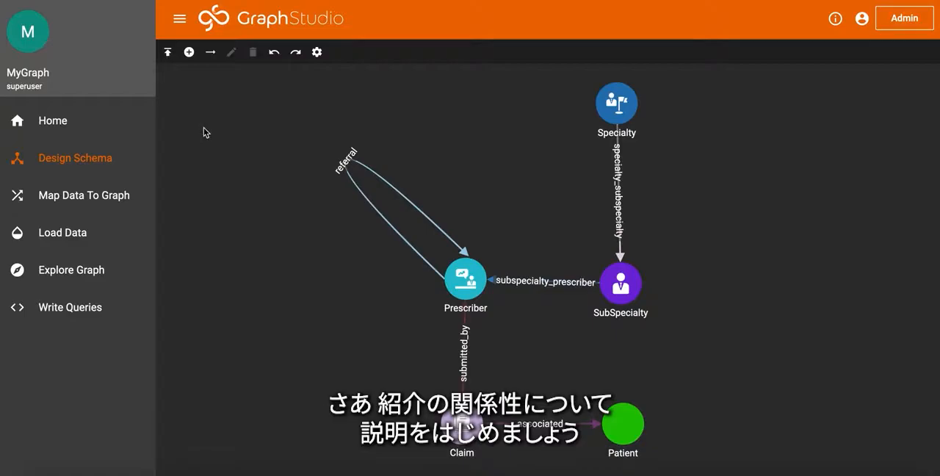
Review the data-to-graph mapping and load all five mapped CSV files into the graph
{"action": "left_click", "coordinate": [98, 211]}
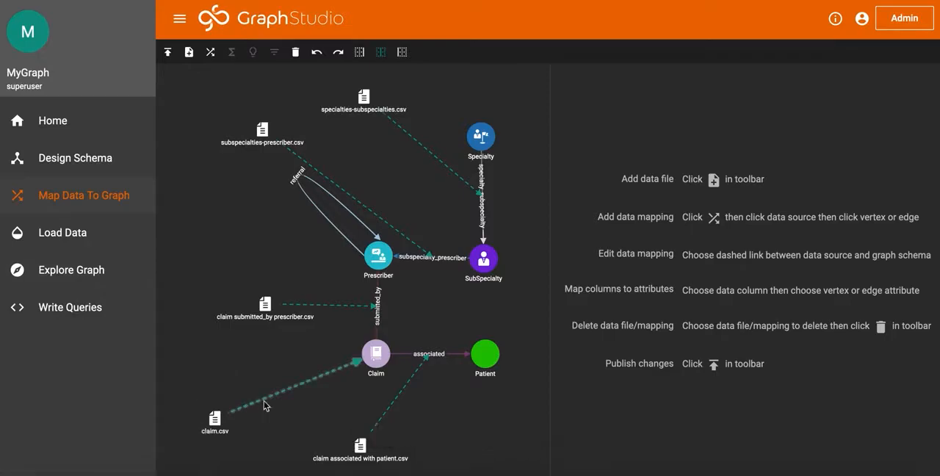
{"action": "mouse_move", "coordinate": [367, 369]}
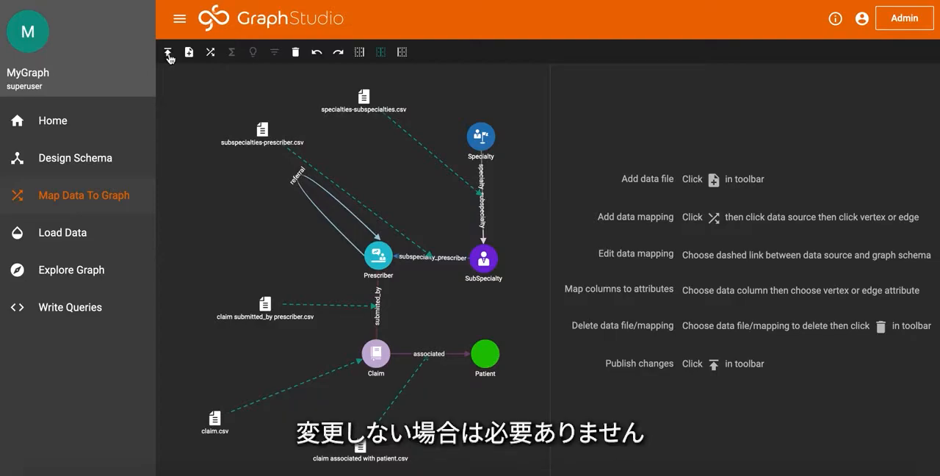
{"action": "left_click", "coordinate": [93, 236]}
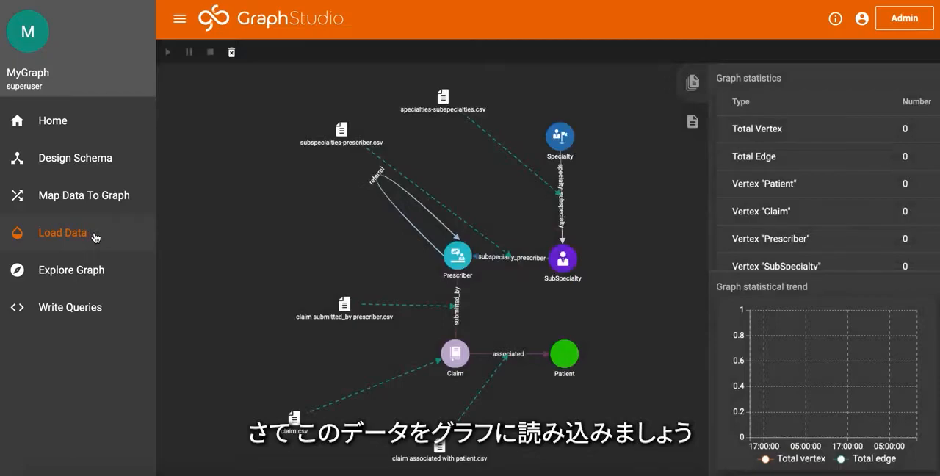
{"action": "left_click", "coordinate": [168, 53]}
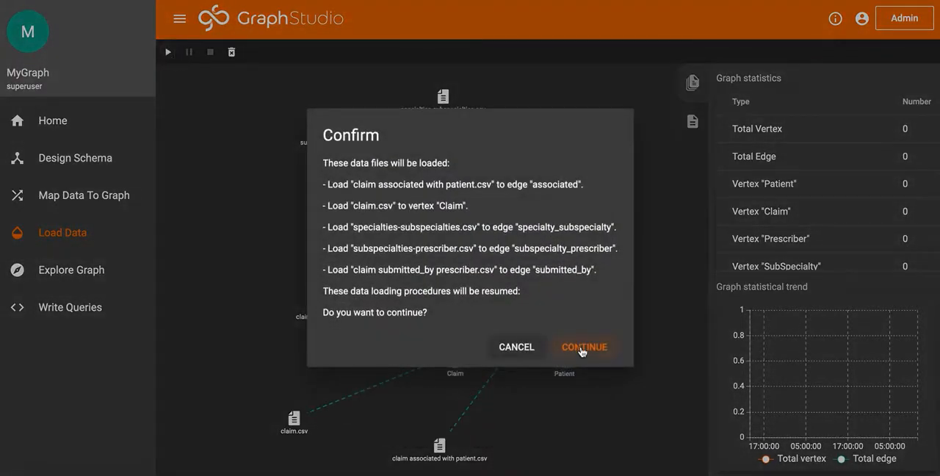
{"action": "left_click", "coordinate": [581, 347]}
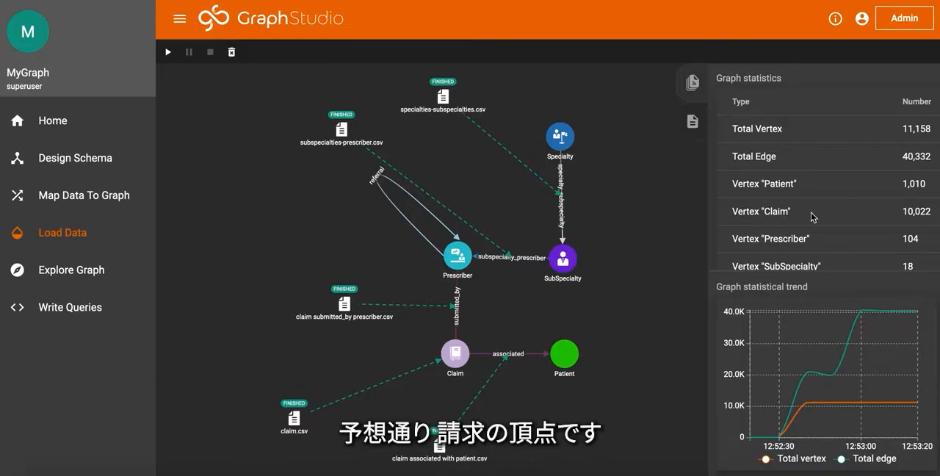
Find a Prescriber vertex in the graph explorer by entering the prescriber's full name as the vertex id
{"action": "left_click", "coordinate": [66, 273]}
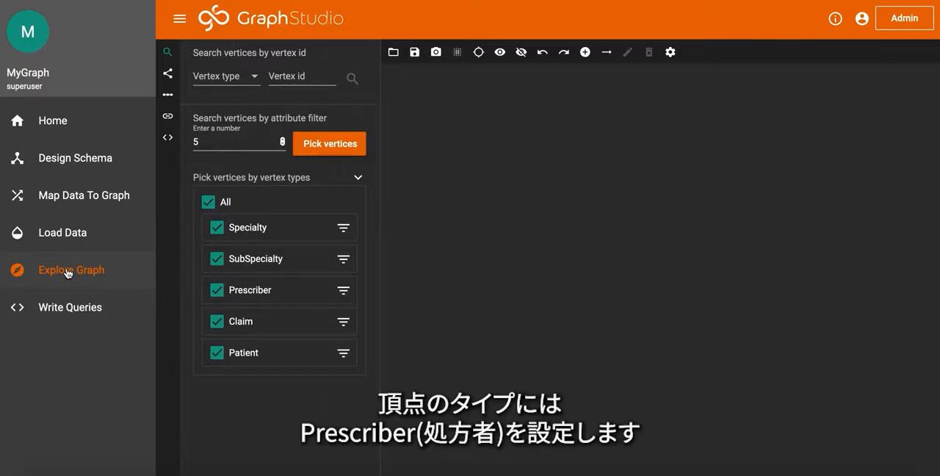
{"action": "left_click", "coordinate": [255, 78]}
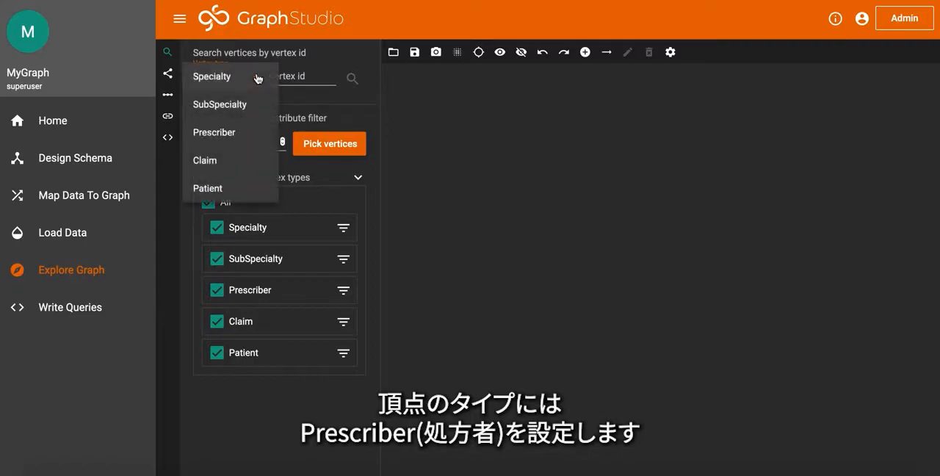
{"action": "left_click", "coordinate": [225, 132]}
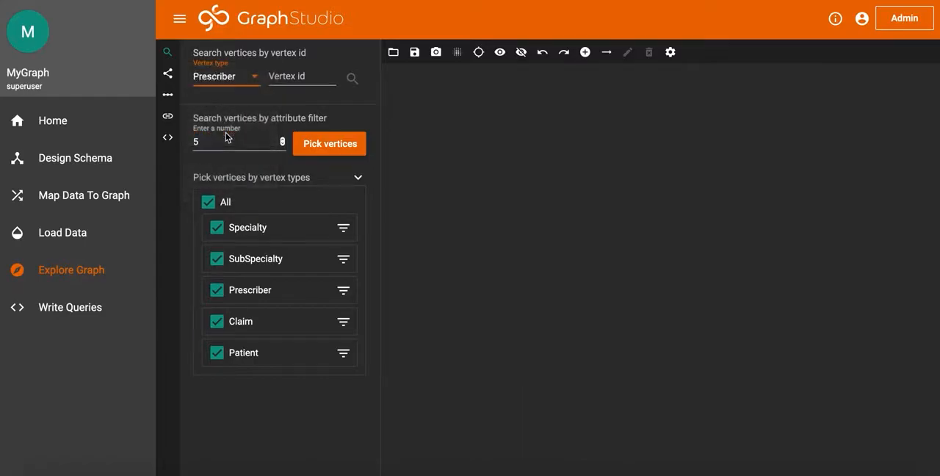
{"action": "left_click", "coordinate": [312, 75]}
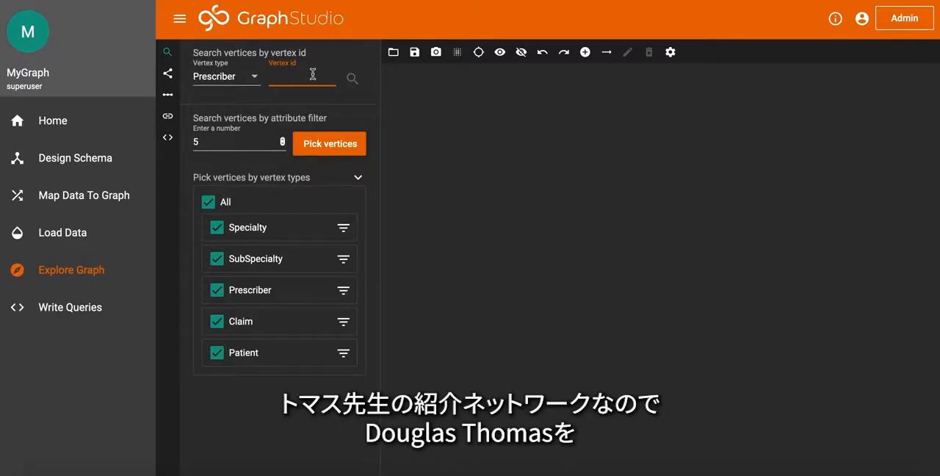
{"action": "type", "text": "Douglas T"}
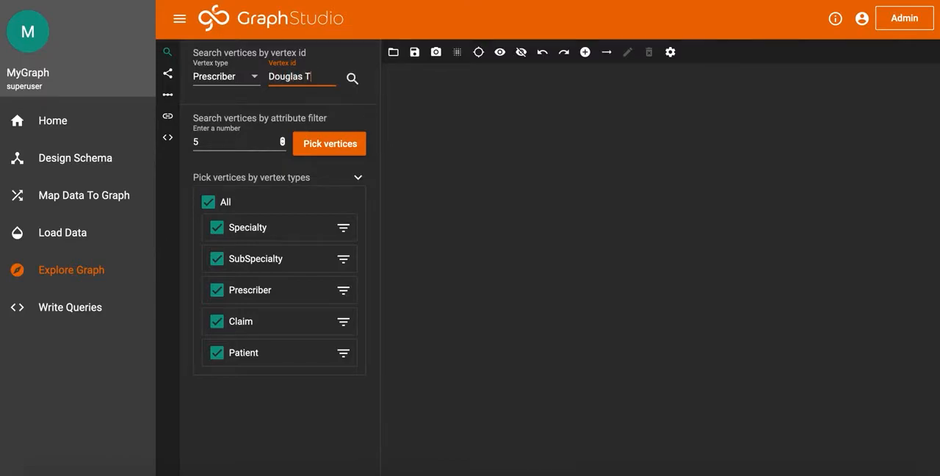
{"action": "type", "text": "homas"}
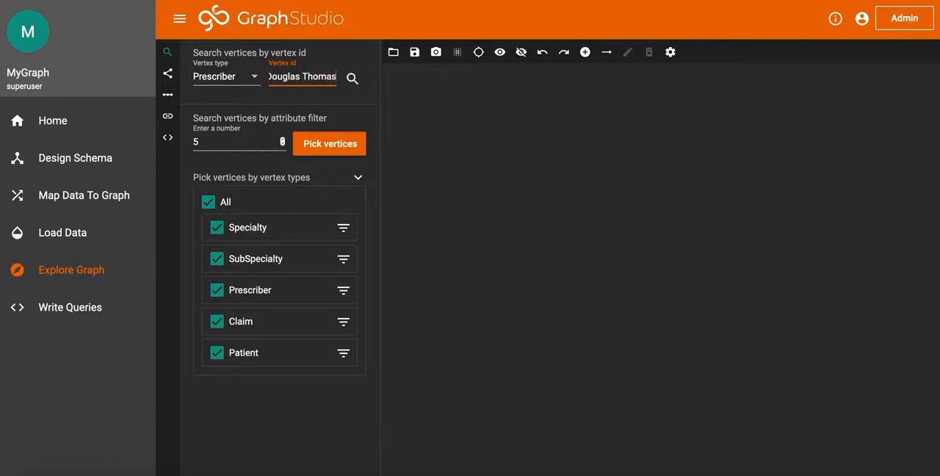
{"action": "left_click", "coordinate": [352, 80]}
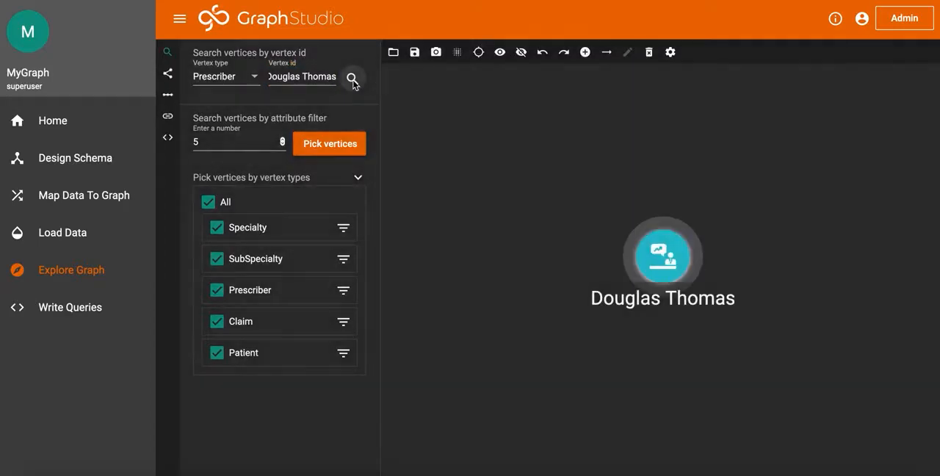
Expand the found prescriber's neighbours and move claim c10015 away from the General Practice vertex
{"action": "left_click", "coordinate": [665, 256]}
{"action": "double_click", "coordinate": [665, 256]}
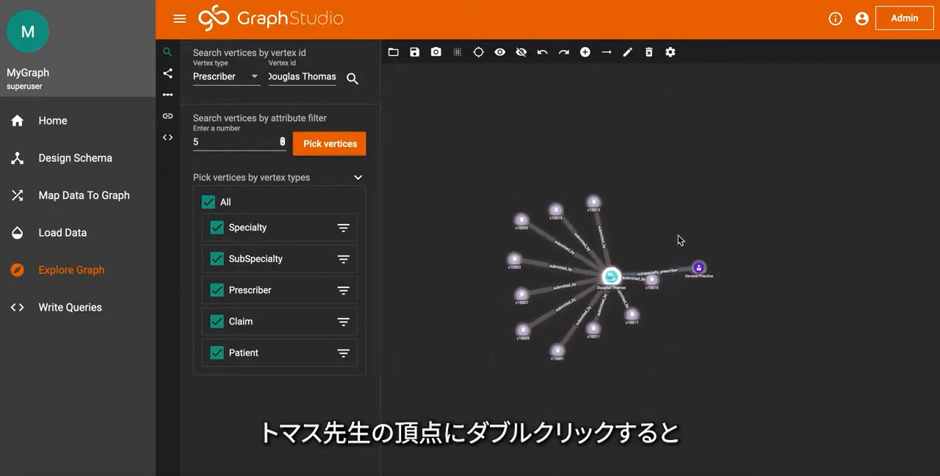
{"action": "double_click", "coordinate": [616, 279]}
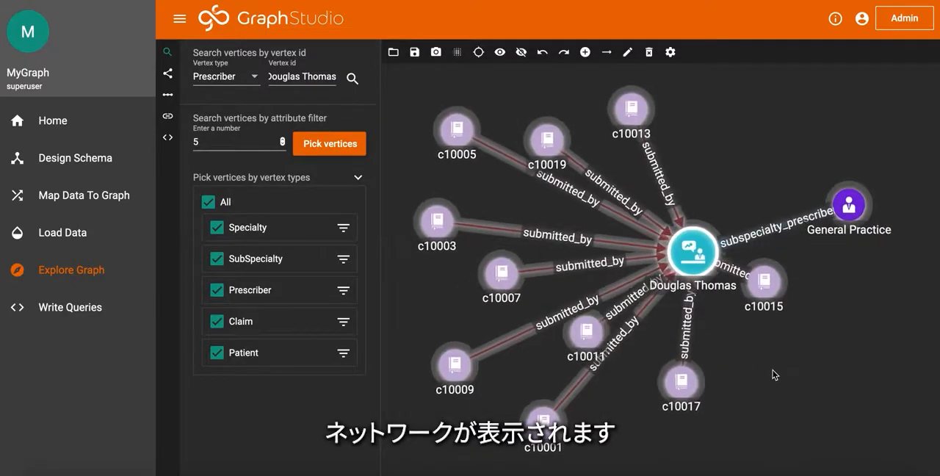
{"action": "left_click", "coordinate": [772, 375]}
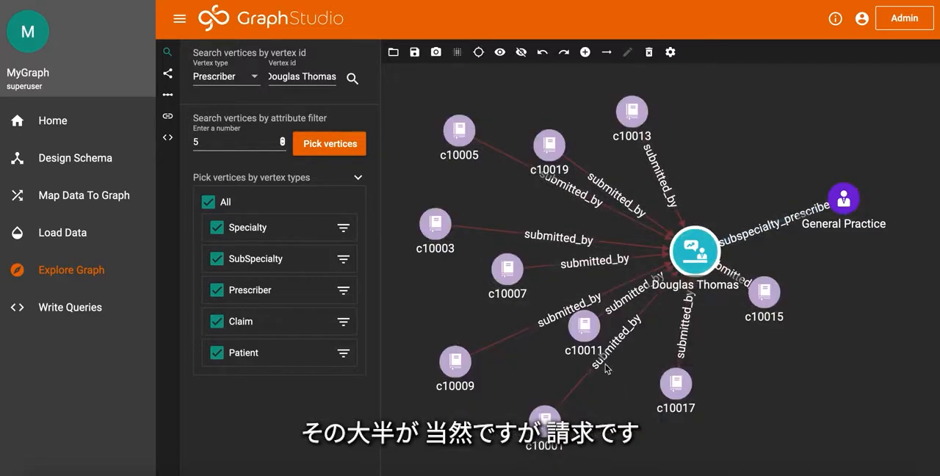
{"action": "mouse_move", "coordinate": [847, 213]}
{"action": "left_click_drag", "start_coordinate": [769, 290], "coordinate": [781, 364]}
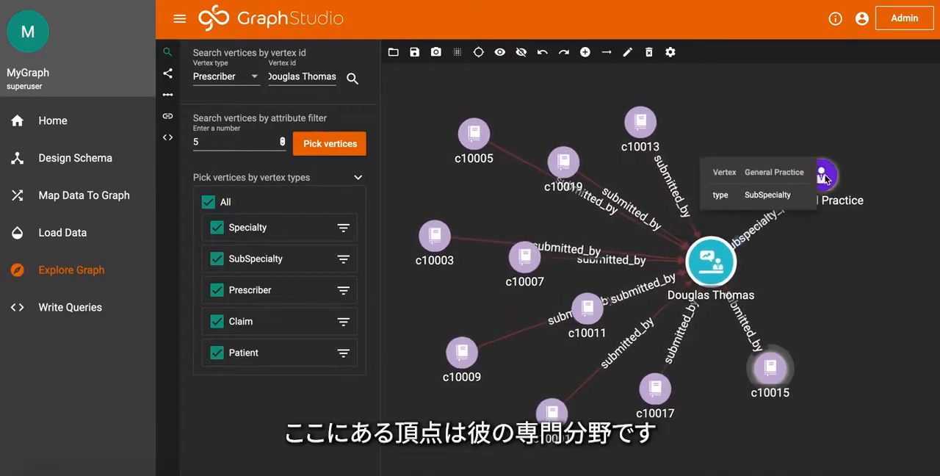
{"action": "mouse_move", "coordinate": [825, 173]}
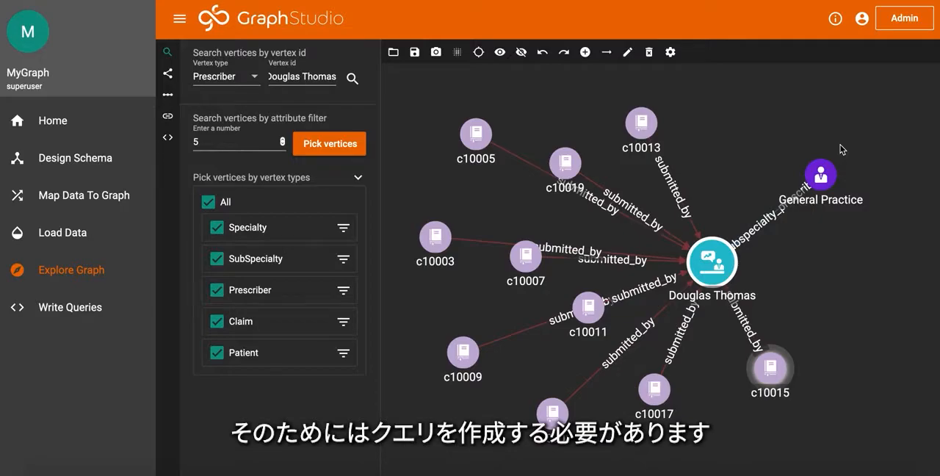
Review the ex2_createReferralEdge GSQL query and install all saved queries
{"action": "left_click", "coordinate": [68, 310]}
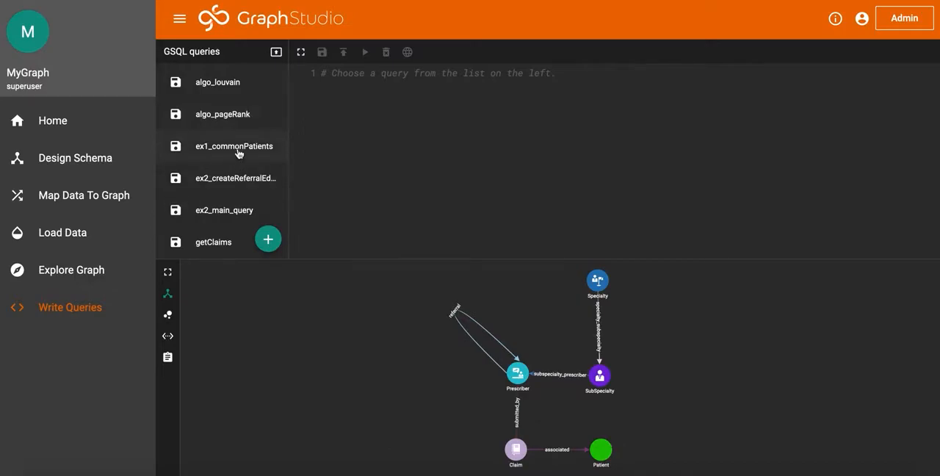
{"action": "left_click", "coordinate": [238, 180]}
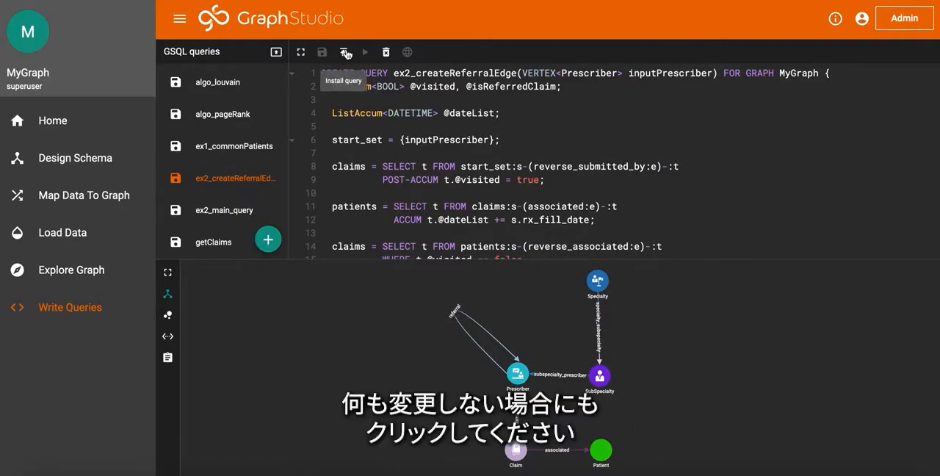
{"action": "left_click", "coordinate": [276, 56]}
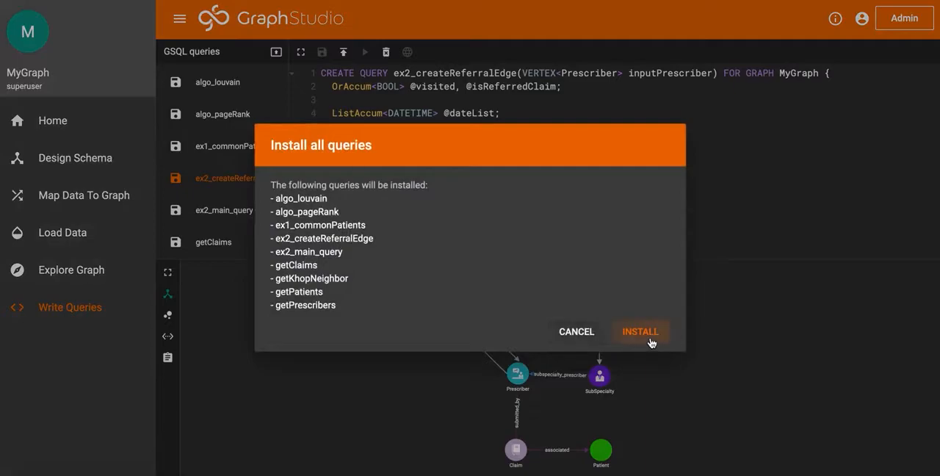
{"action": "left_click", "coordinate": [651, 340]}
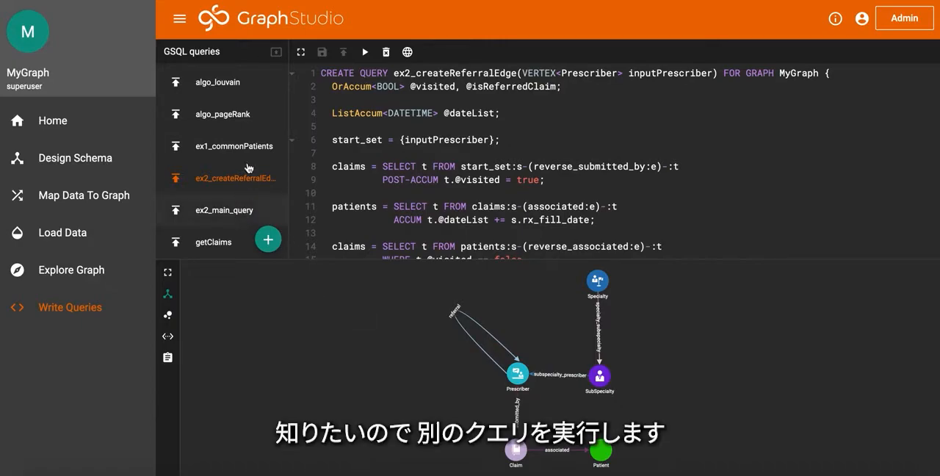
Run ex2_main_query to create referral edges for all prescribers
{"action": "left_click", "coordinate": [232, 213]}
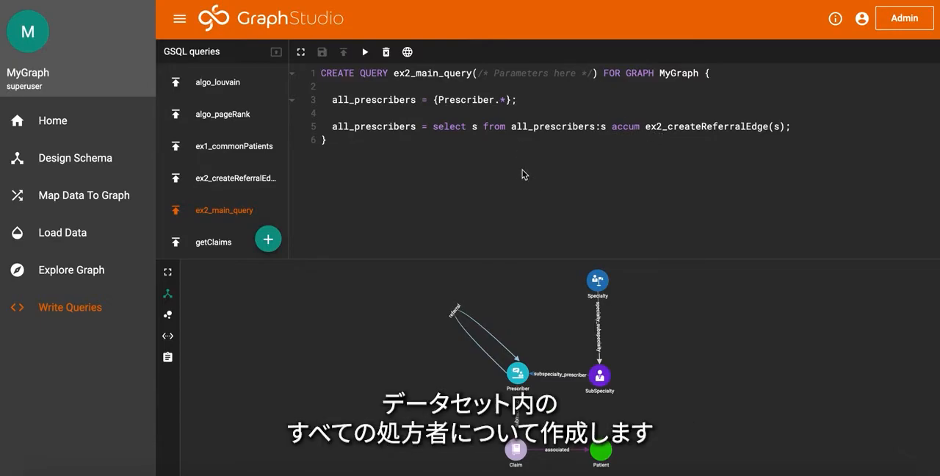
{"action": "left_click", "coordinate": [365, 55]}
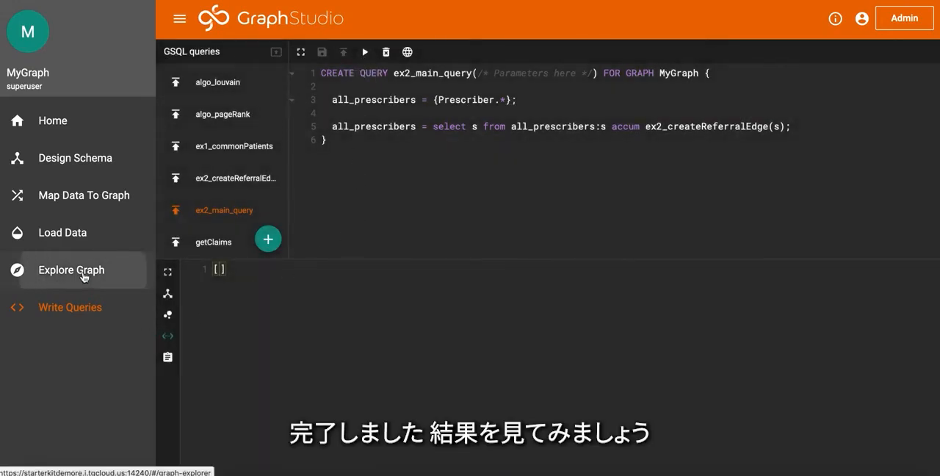
Return to the explored graph and expand the central prescriber's neighbours again to include the new referral edges
{"action": "left_click", "coordinate": [73, 272]}
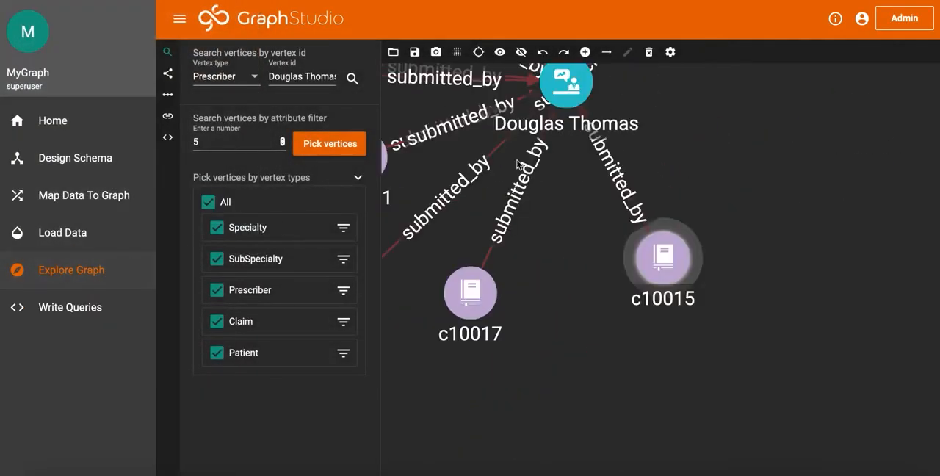
{"action": "left_click", "coordinate": [576, 98]}
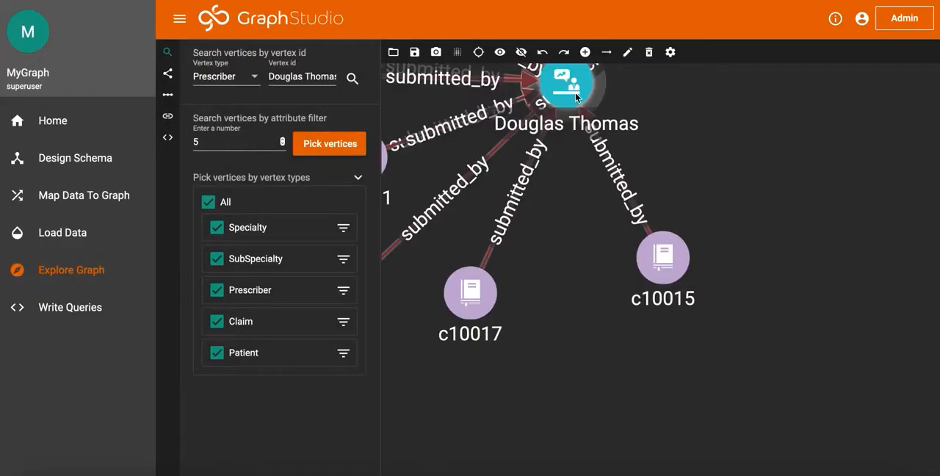
{"action": "double_click", "coordinate": [575, 93]}
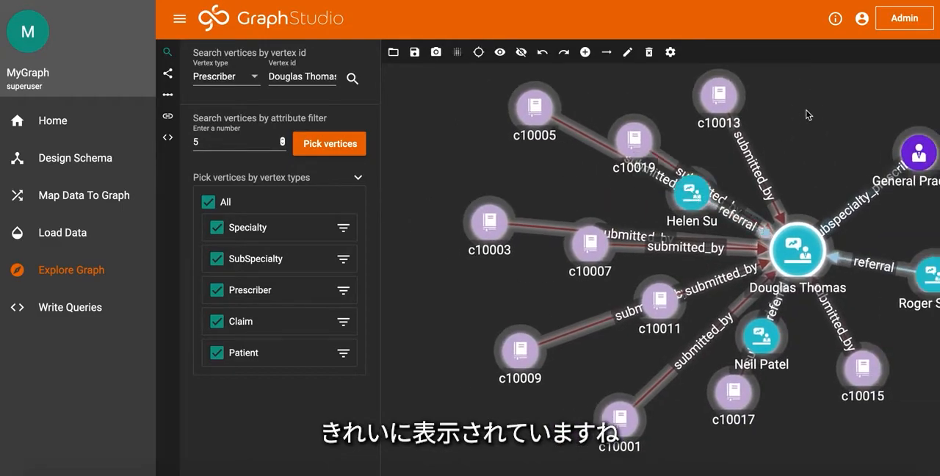
{"action": "left_click", "coordinate": [795, 149]}
Spread the referring prescriber vertices out between General Practice and claim c10015 to expose their referral edges, and return to the home page
{"action": "left_click_drag", "start_coordinate": [694, 192], "coordinate": [907, 217]}
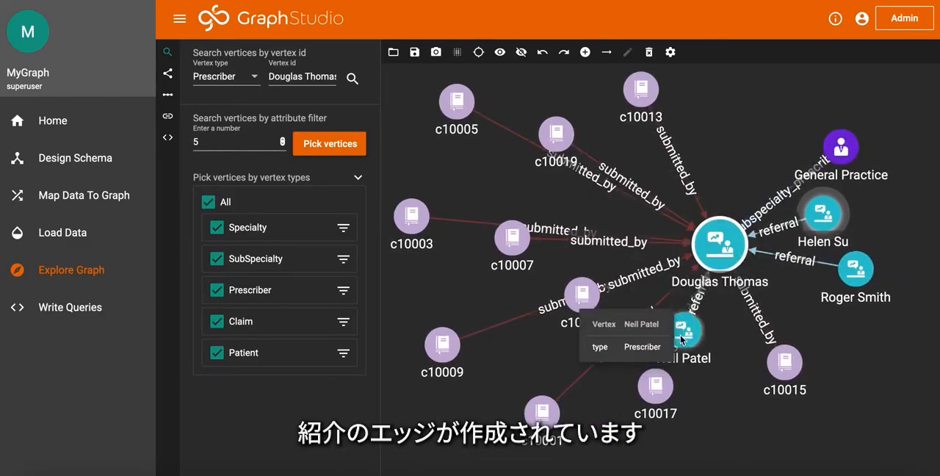
{"action": "left_click", "coordinate": [707, 339]}
{"action": "left_click_drag", "start_coordinate": [706, 339], "coordinate": [891, 369]}
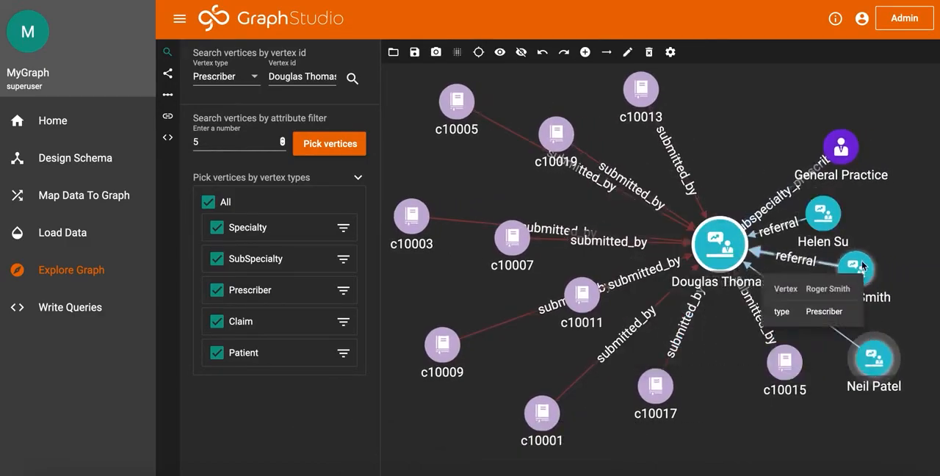
{"action": "left_click_drag", "start_coordinate": [841, 225], "coordinate": [891, 215]}
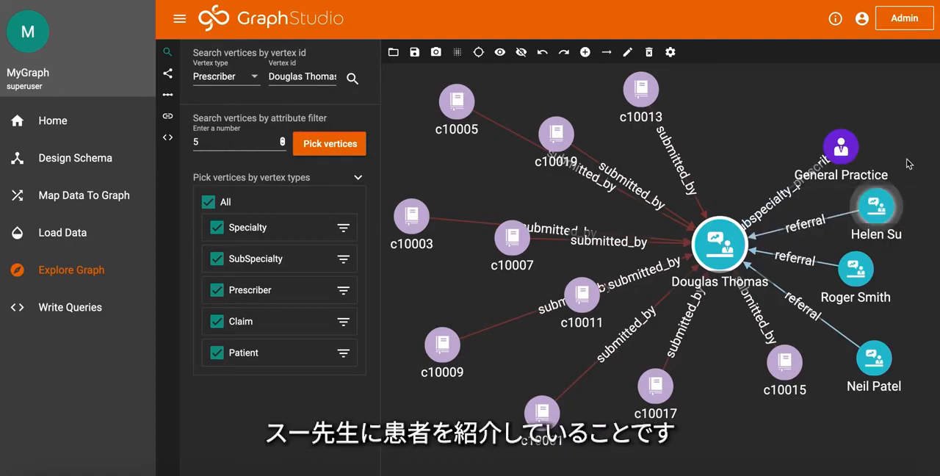
{"action": "mouse_move", "coordinate": [900, 293]}
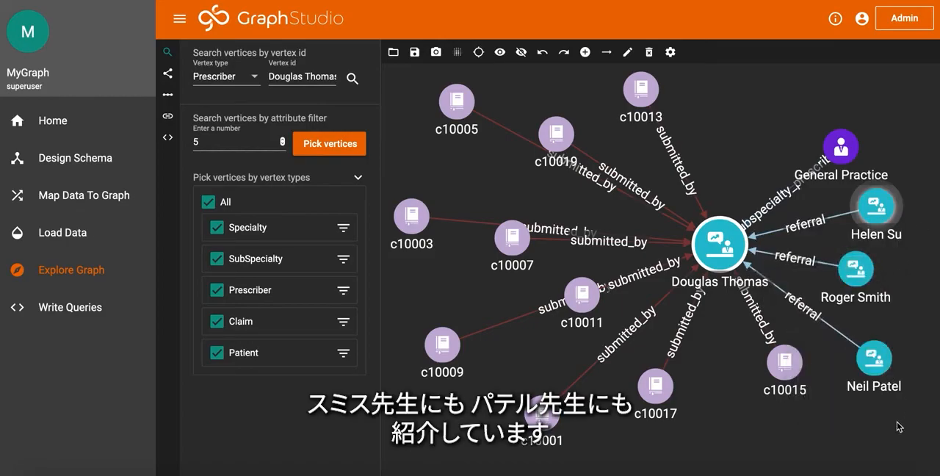
{"action": "left_click", "coordinate": [62, 133]}
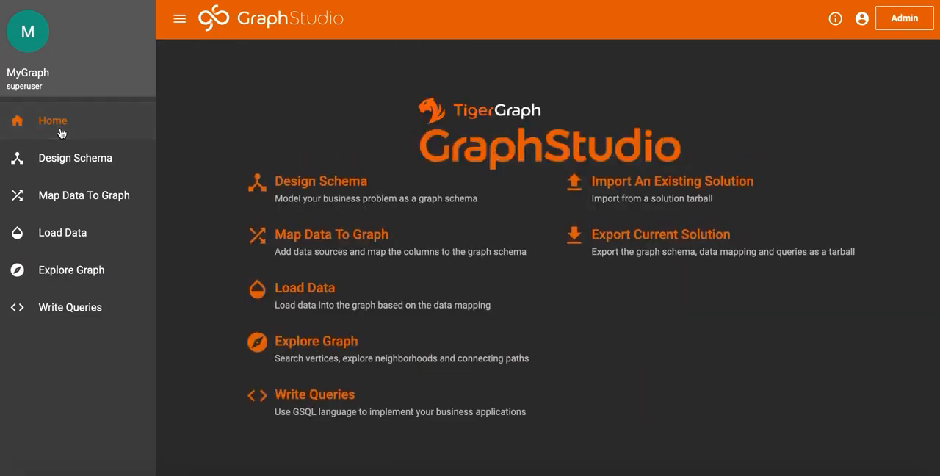